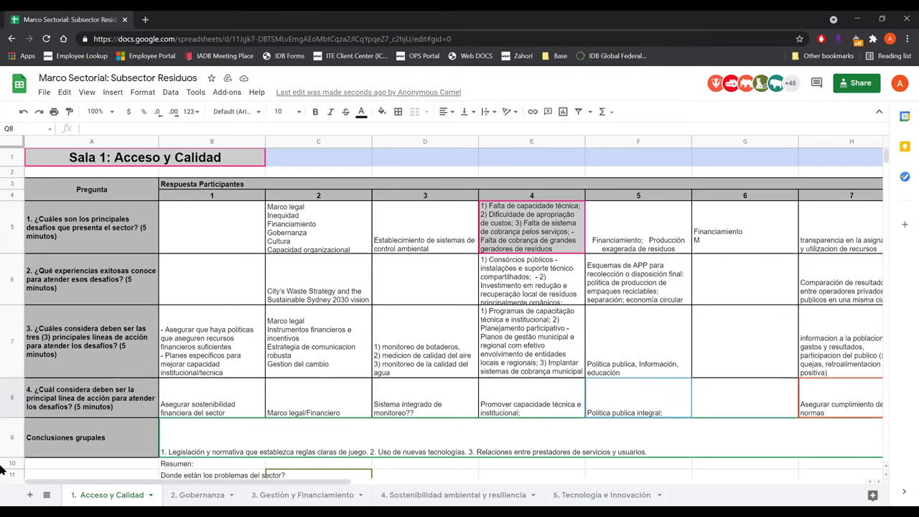
Review the participants' answers and the group conclusions on the Acceso y Calidad sheet
scroll(2, 468, down, 1)
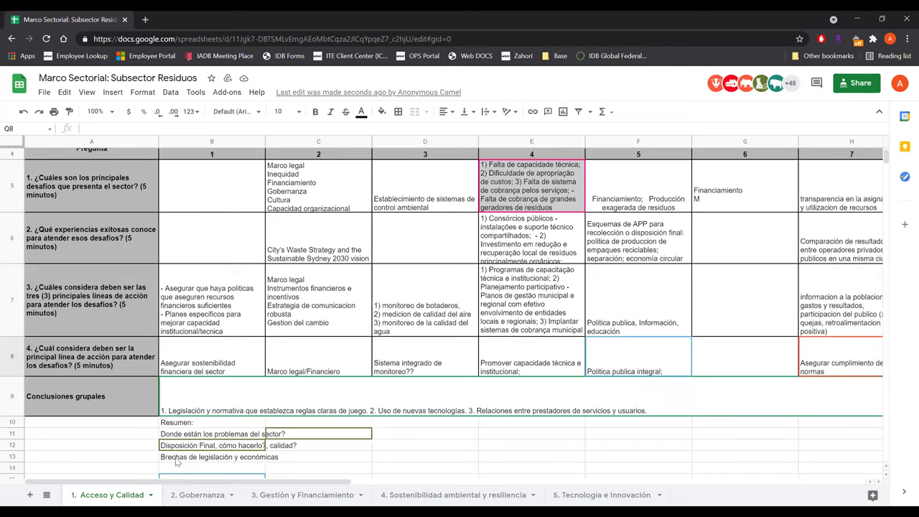
scroll(178, 450, down, 1)
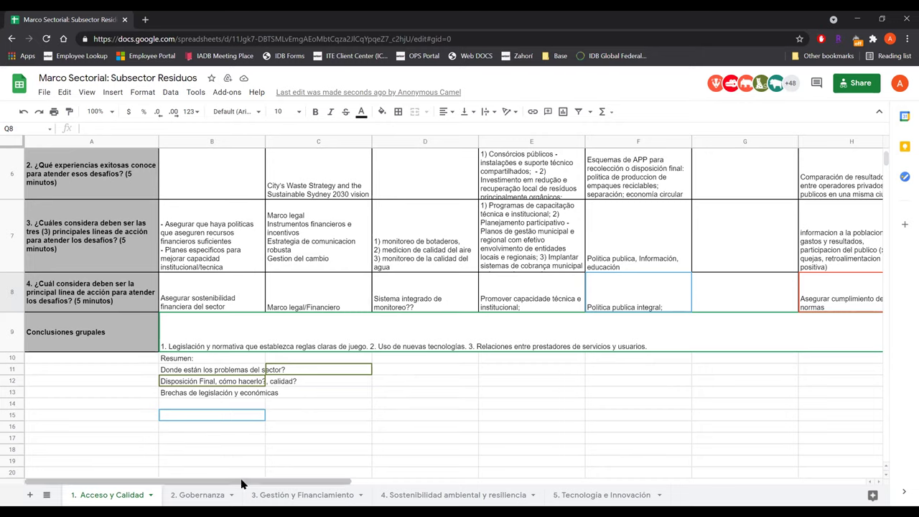
drag(245, 483, 130, 440)
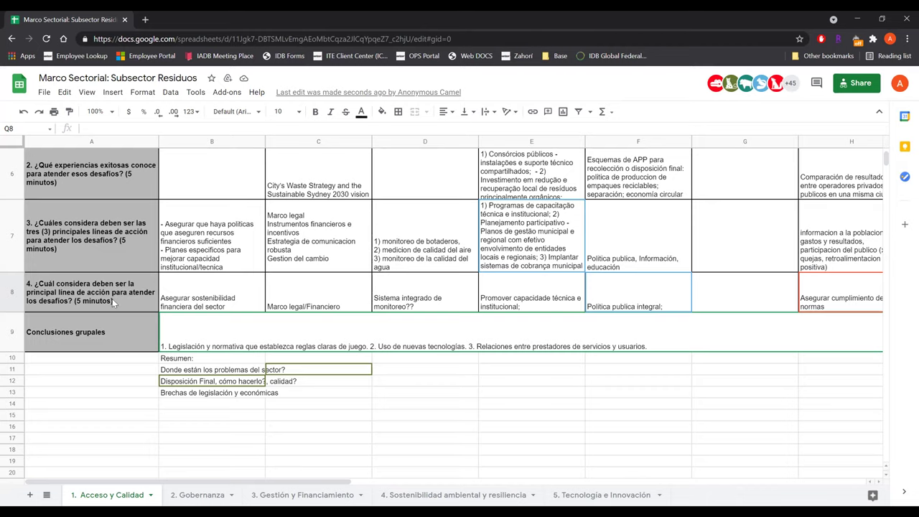
Open the Gobernanza sheet and review the participants' answers to the four questions, down to the group conclusions row
click(169, 499)
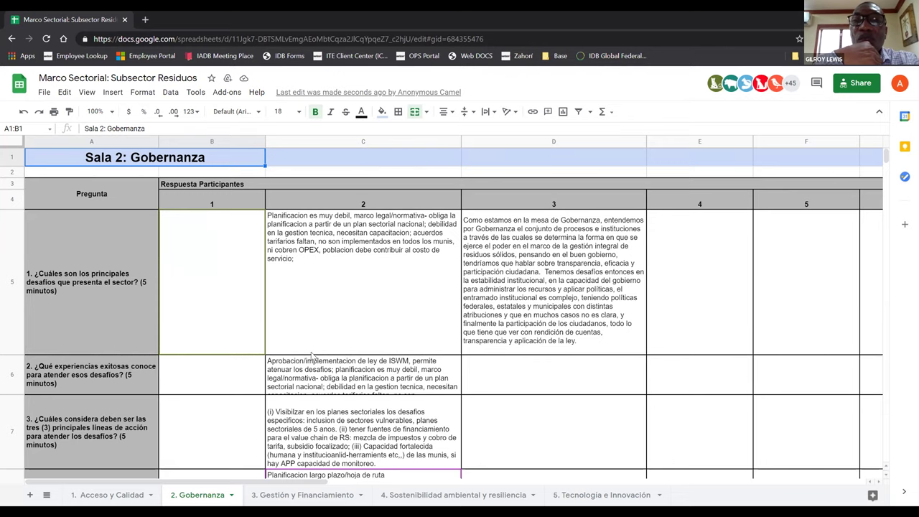
scroll(311, 356, down, 3)
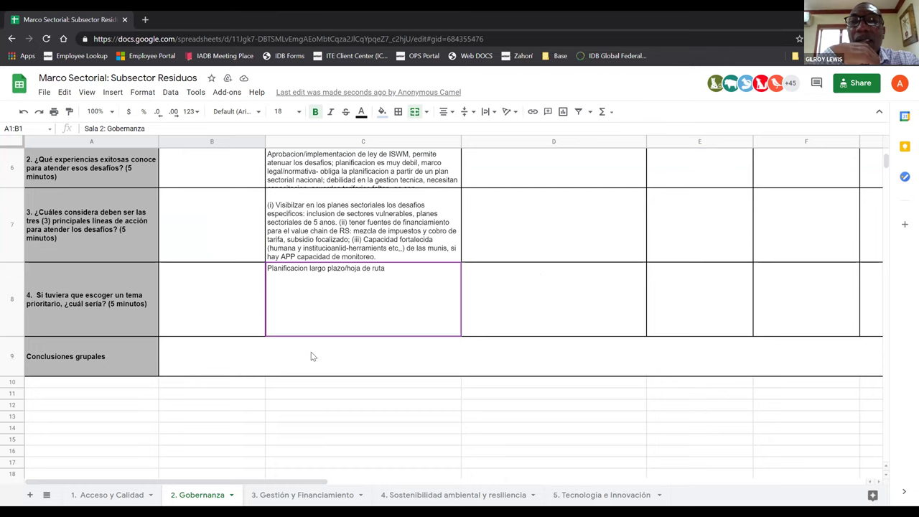
scroll(311, 356, up, 2)
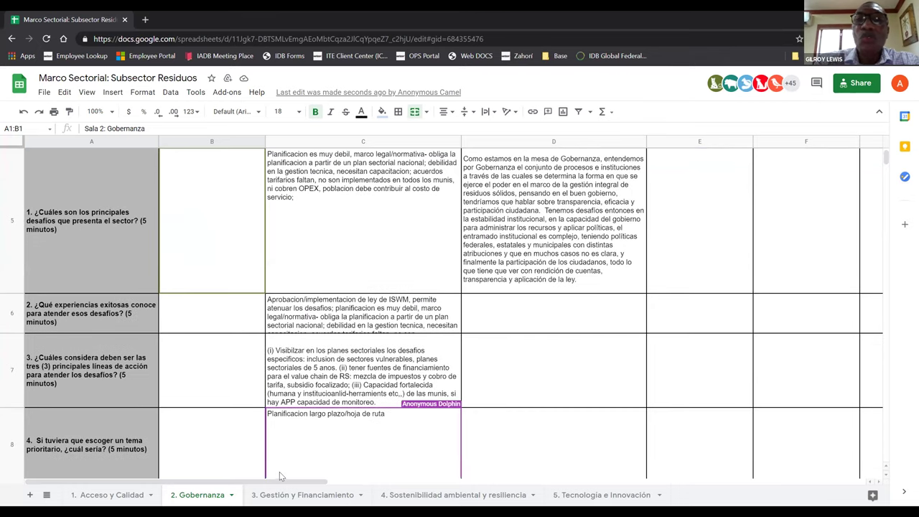
mouse_move(316, 481)
mouse_down()
mouse_move(330, 480)
mouse_move(303, 469)
mouse_up()
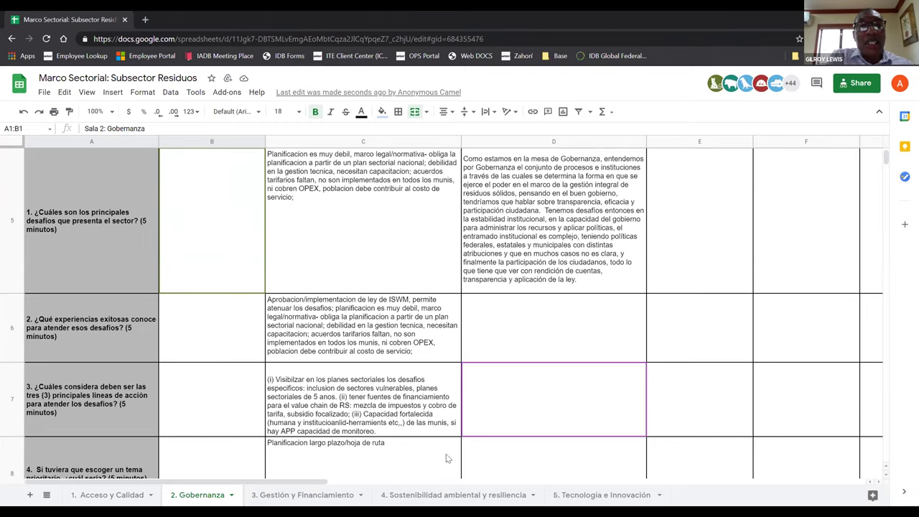
scroll(446, 457, down, 2)
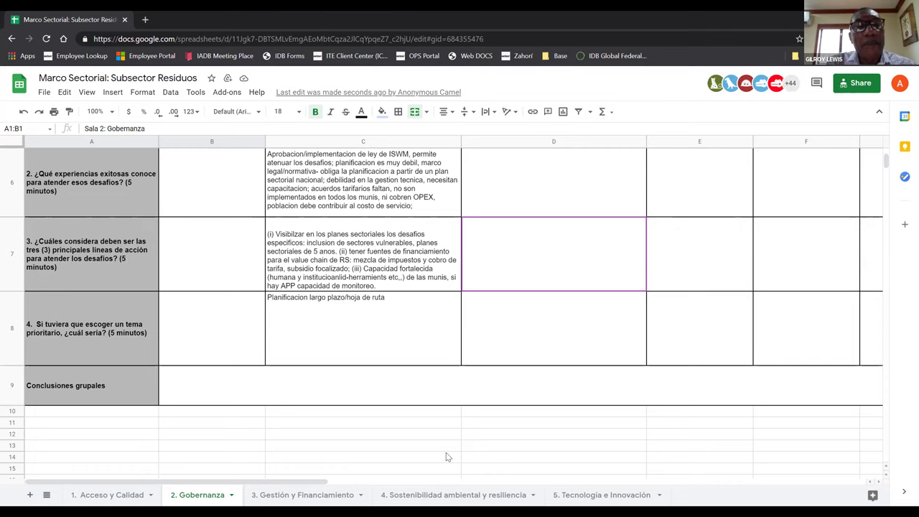
scroll(449, 441, up, 3)
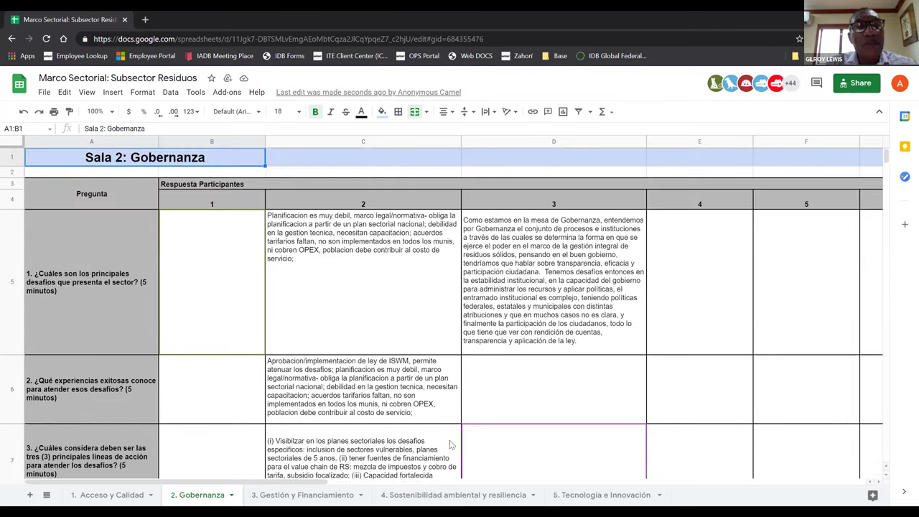
scroll(449, 444, down, 1)
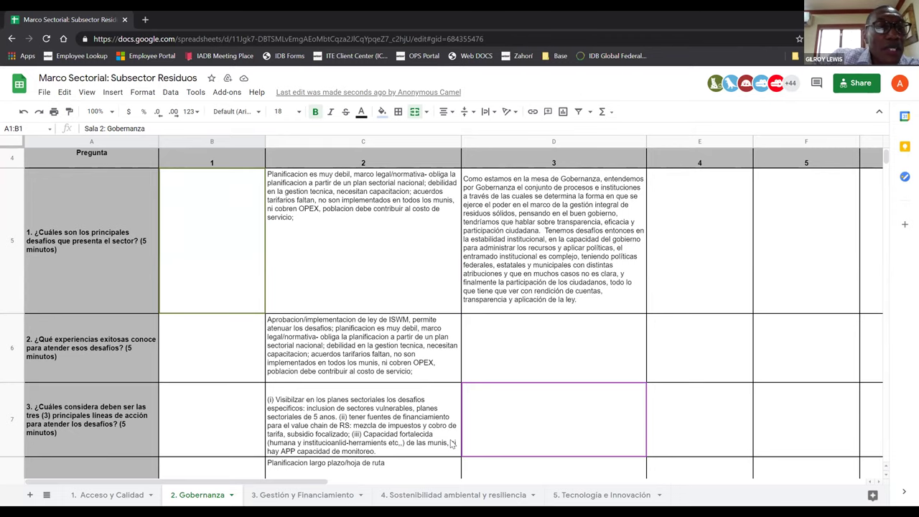
scroll(596, 430, down, 3)
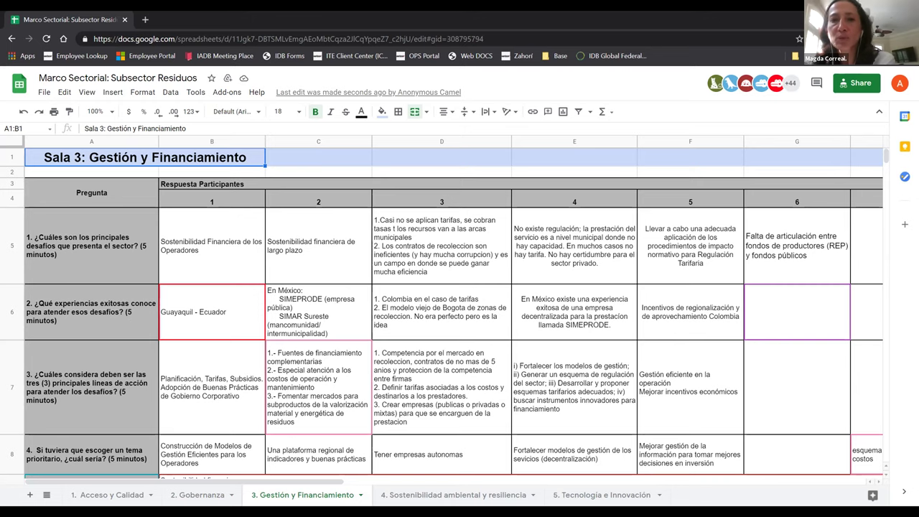
Review the participants' answers and the group conclusions on the Gestión y Financiamiento sheet
scroll(310, 466, down, 1)
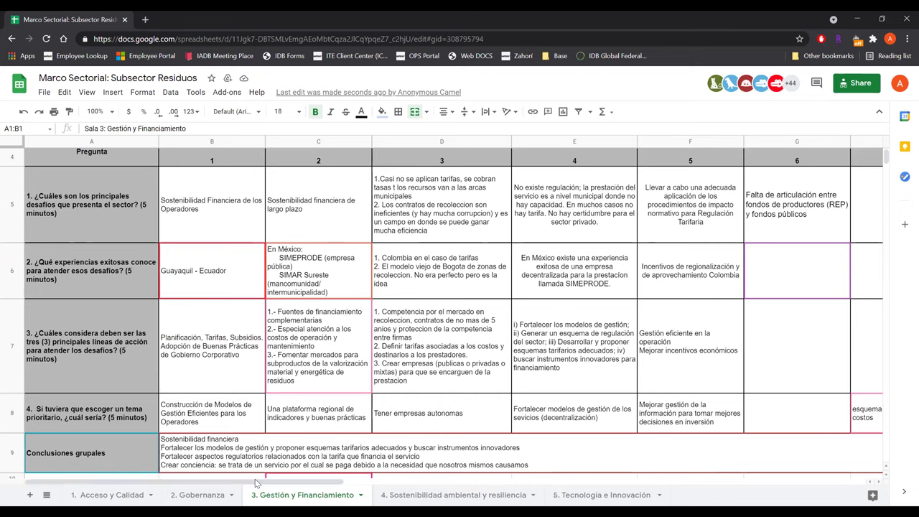
drag(256, 483, 227, 485)
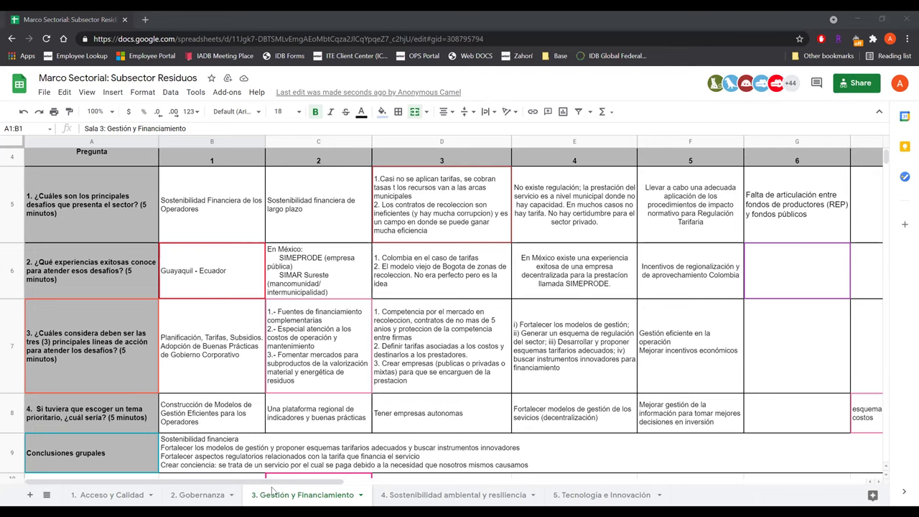
scroll(595, 422, up, 1)
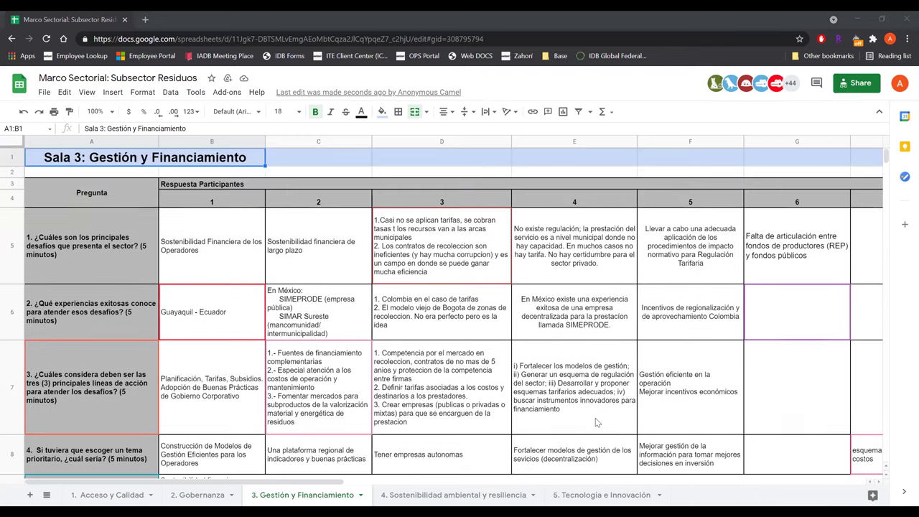
scroll(595, 422, down, 3)
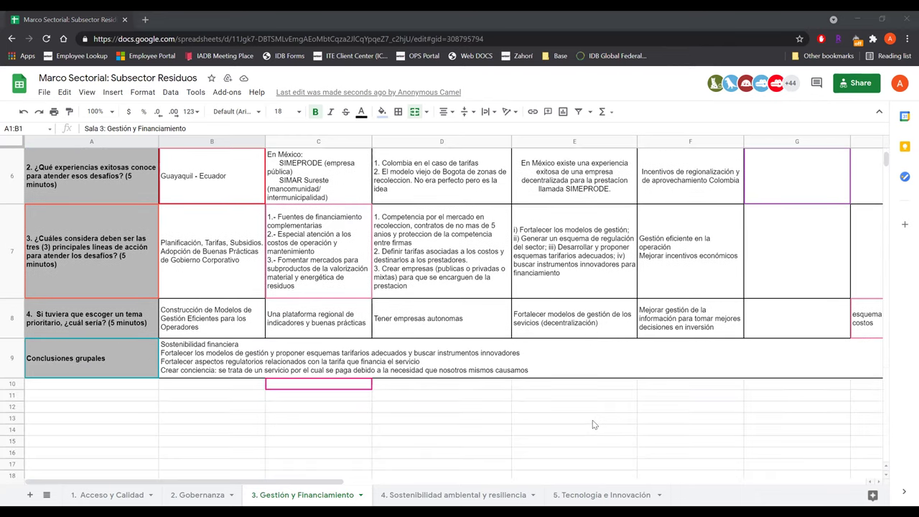
scroll(592, 420, up, 2)
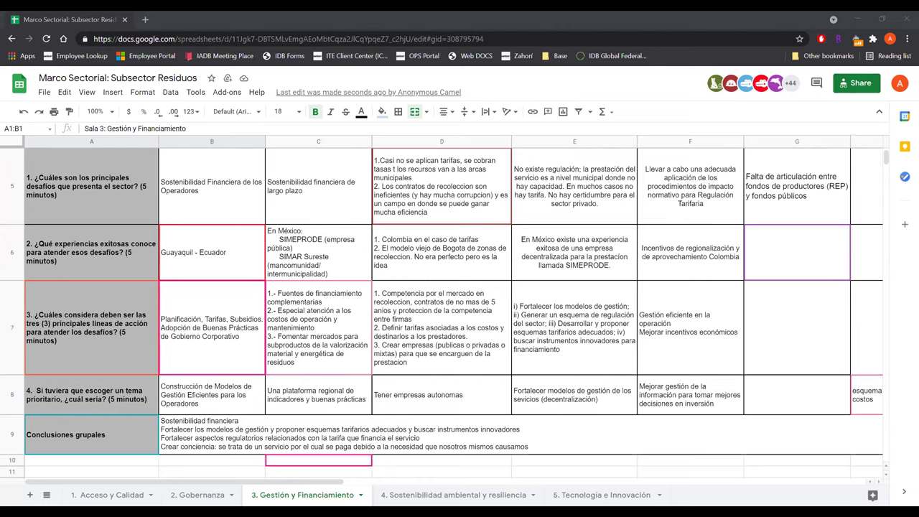
click(690, 471)
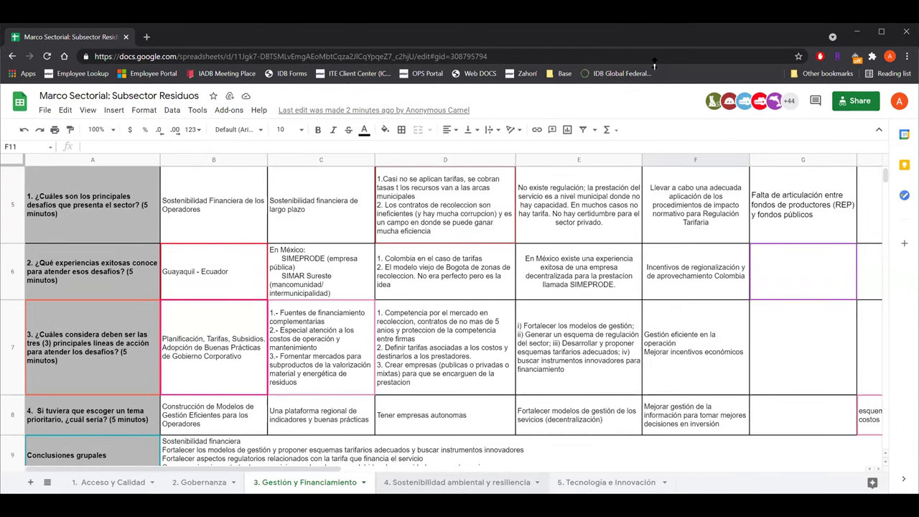
scroll(421, 420, down, 1)
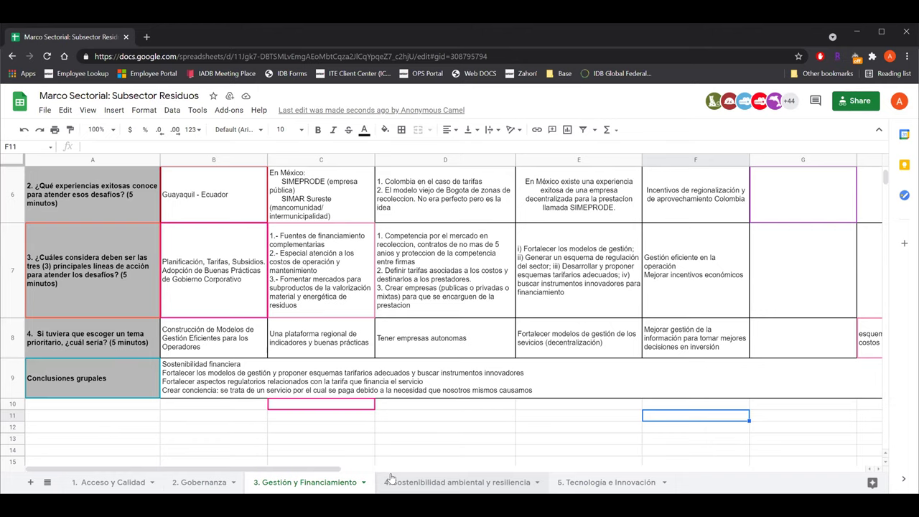
Open the Sostenibilidad ambiental y resiliencia sheet and examine the answers across all participant columns
click(391, 477)
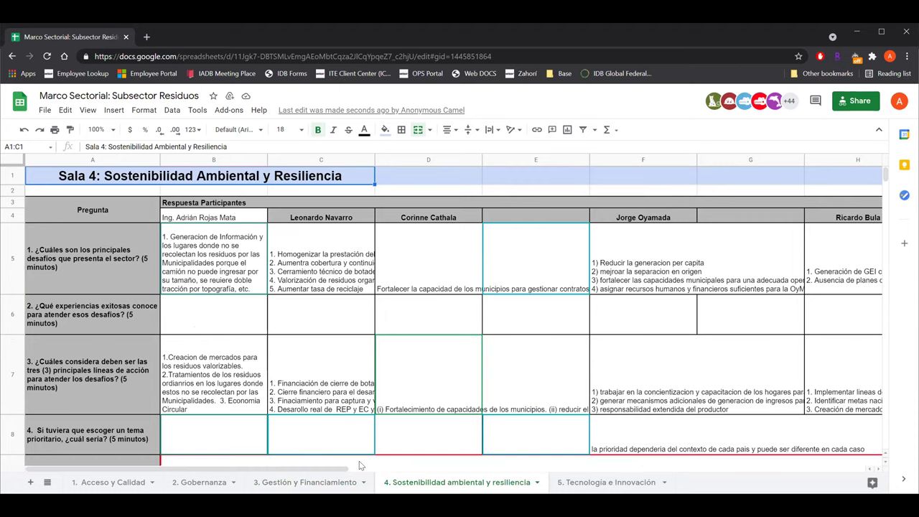
scroll(246, 334, down, 1)
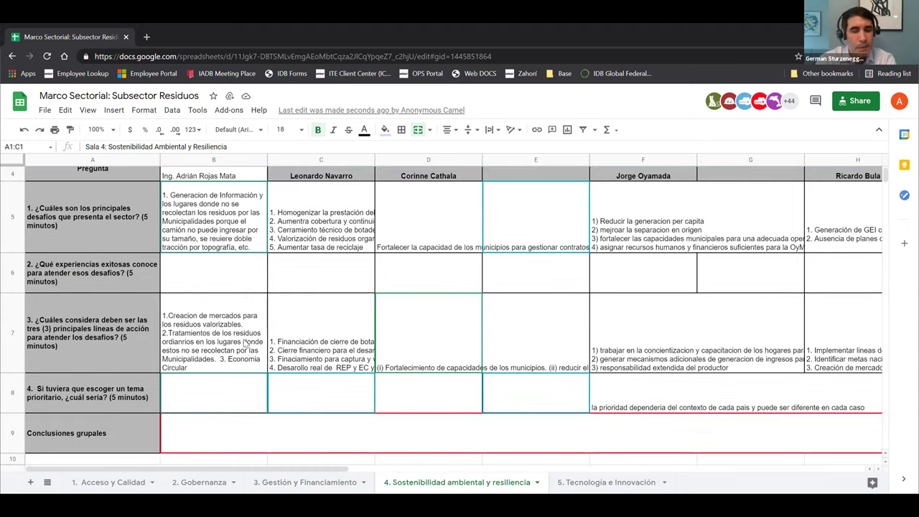
scroll(242, 347, up, 1)
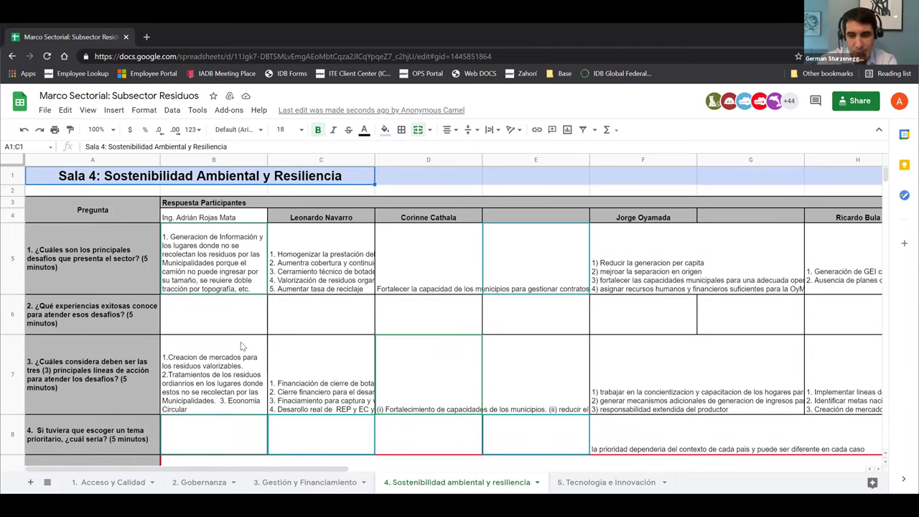
scroll(241, 346, down, 1)
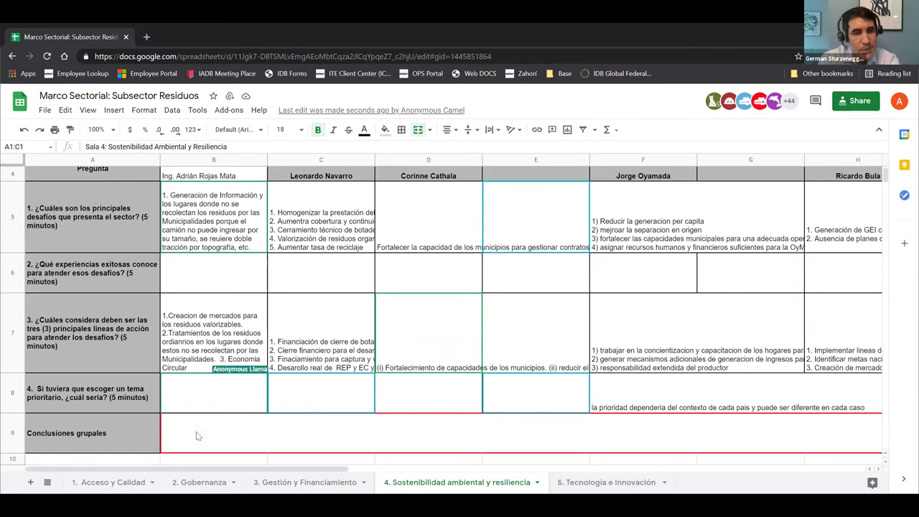
drag(221, 470, 381, 476)
scroll(382, 475, right, 10)
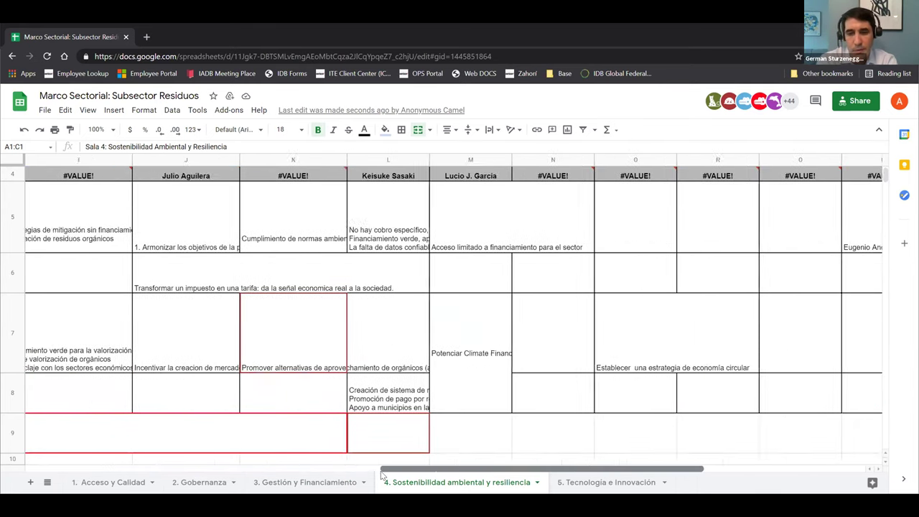
scroll(381, 471, left, 6)
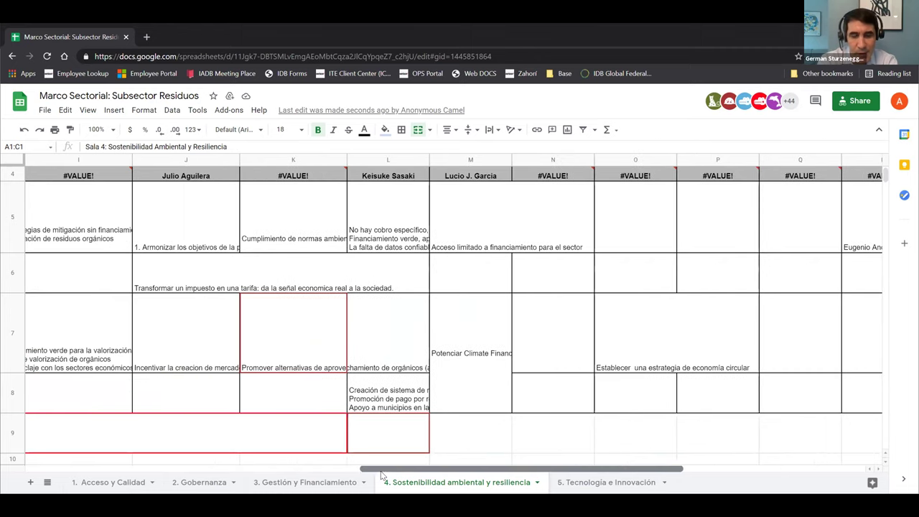
scroll(326, 470, left, 6)
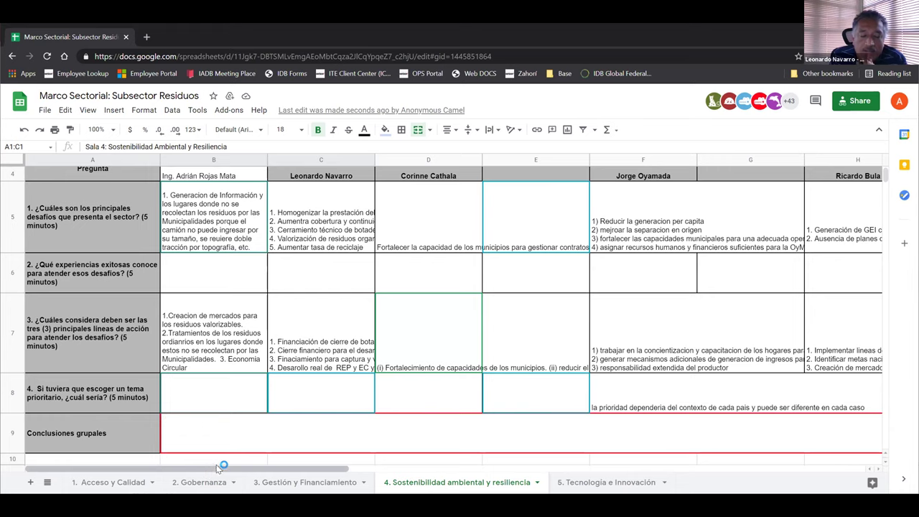
drag(284, 468, 240, 468)
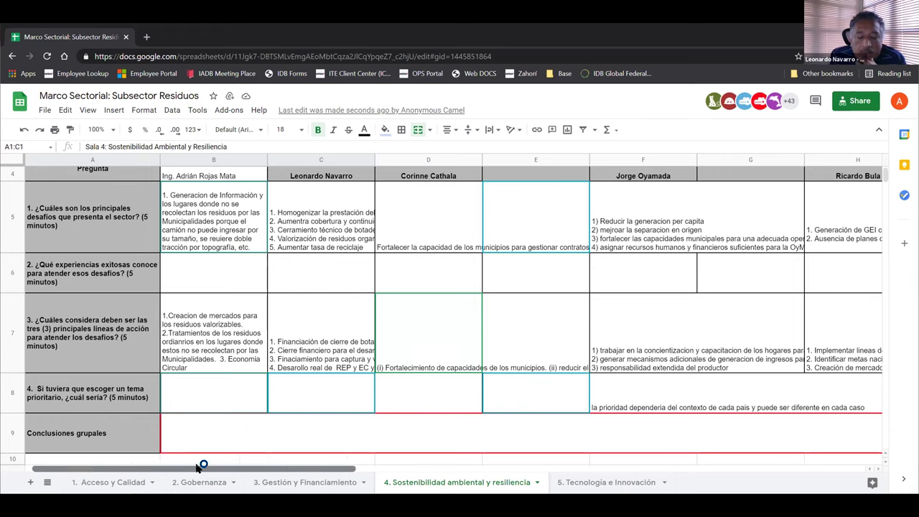
scroll(188, 434, up, 2)
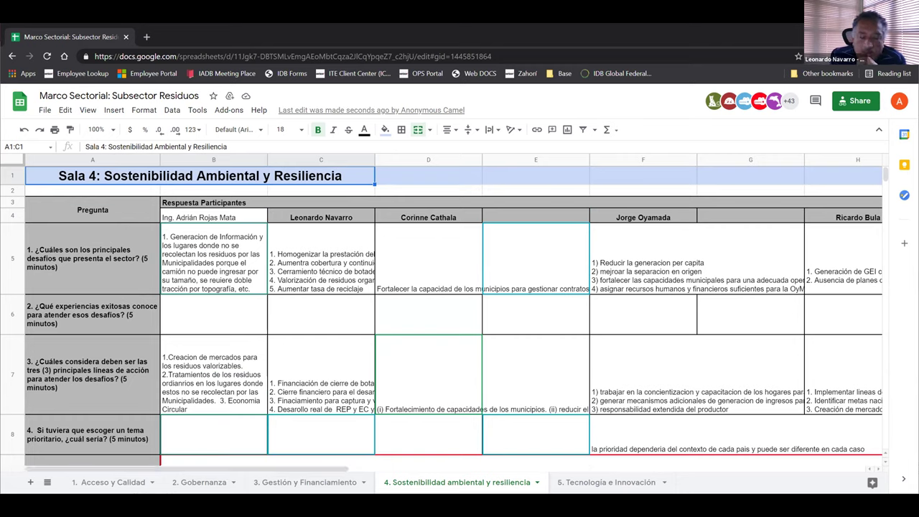
drag(317, 469, 285, 471)
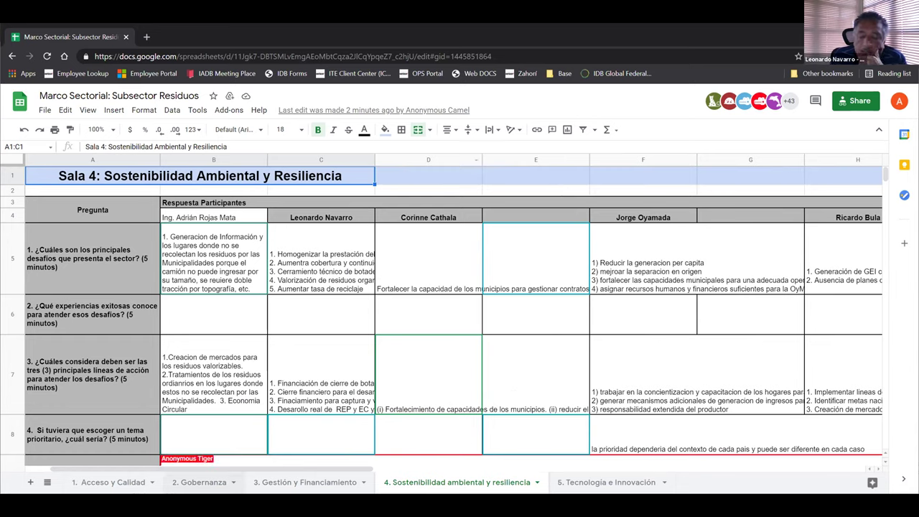
Set the zoom to 90% on the Sostenibilidad ambiental y resiliencia sheet
scroll(133, 443, down, 1)
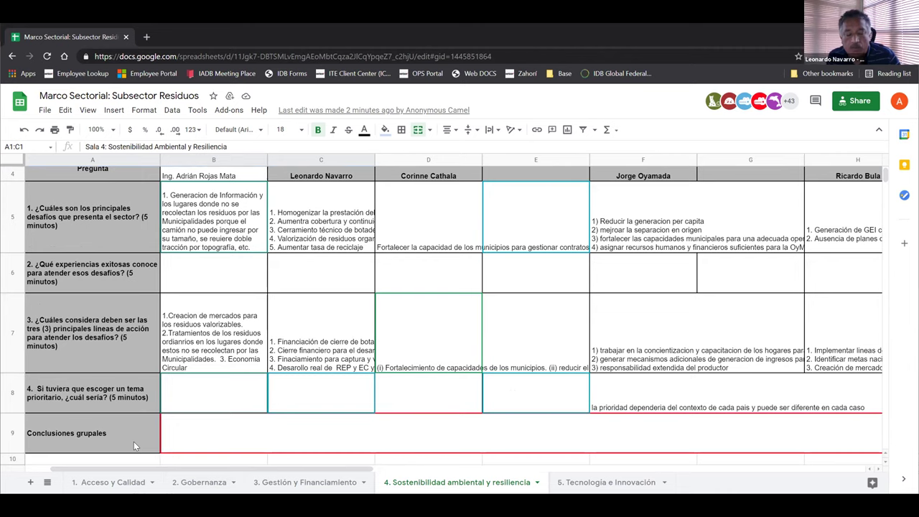
scroll(133, 441, up, 1)
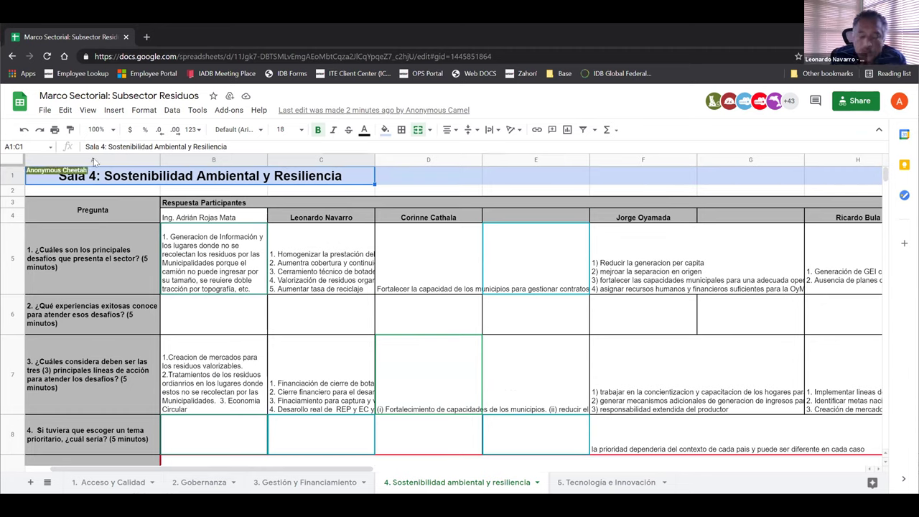
click(107, 131)
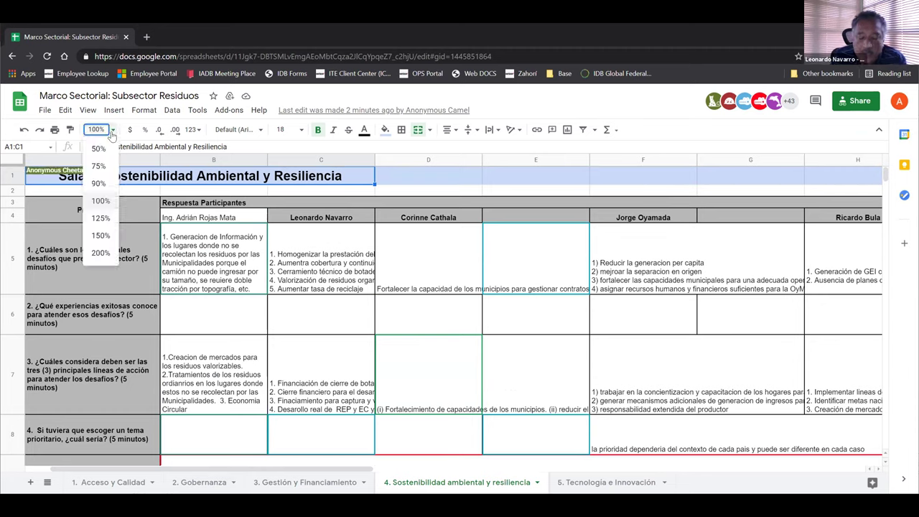
click(97, 183)
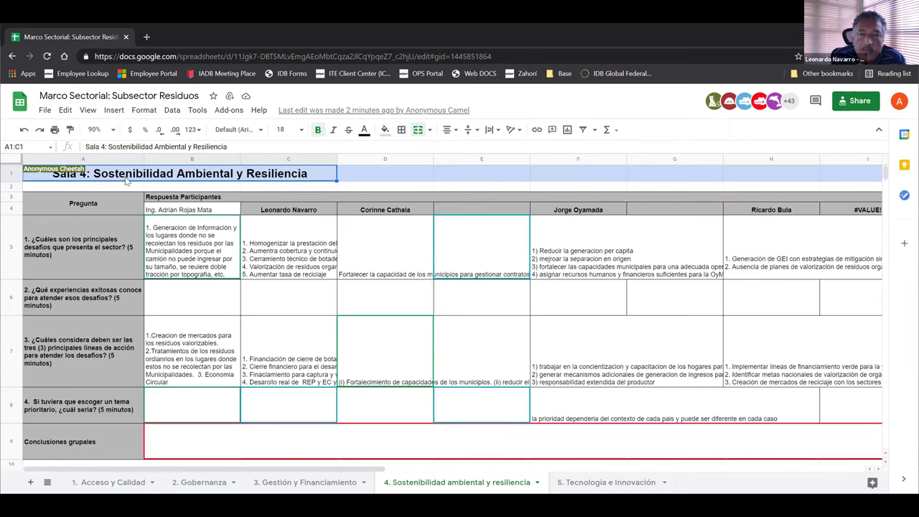
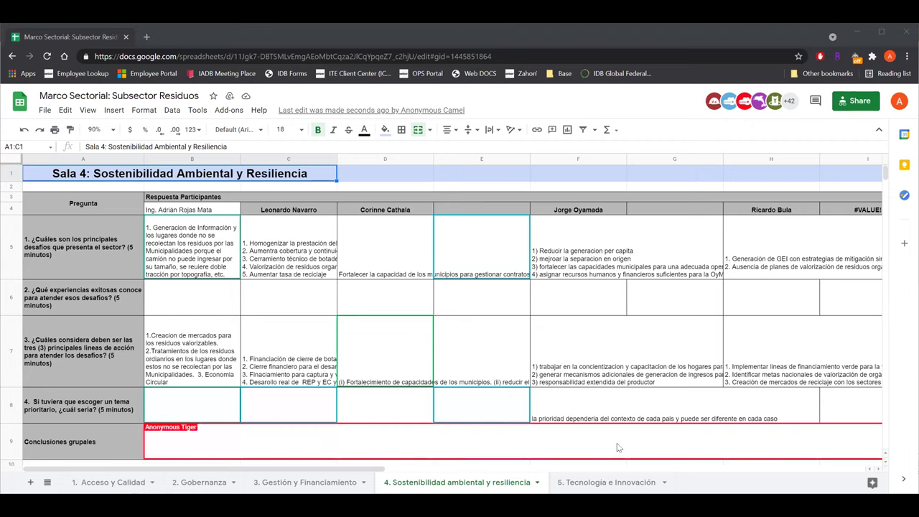
Open the Tecnología e Innovación sheet and review the participants' answers down to the group conclusions row
click(604, 482)
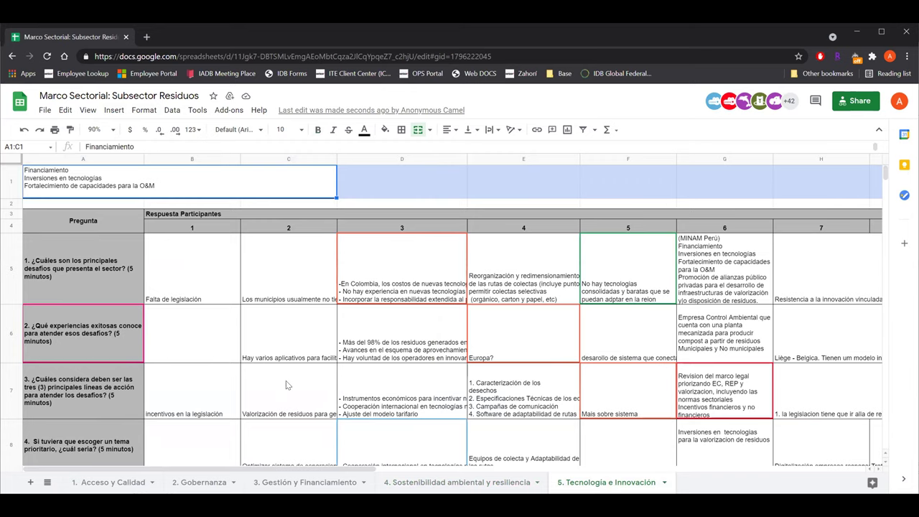
scroll(279, 378, down, 1)
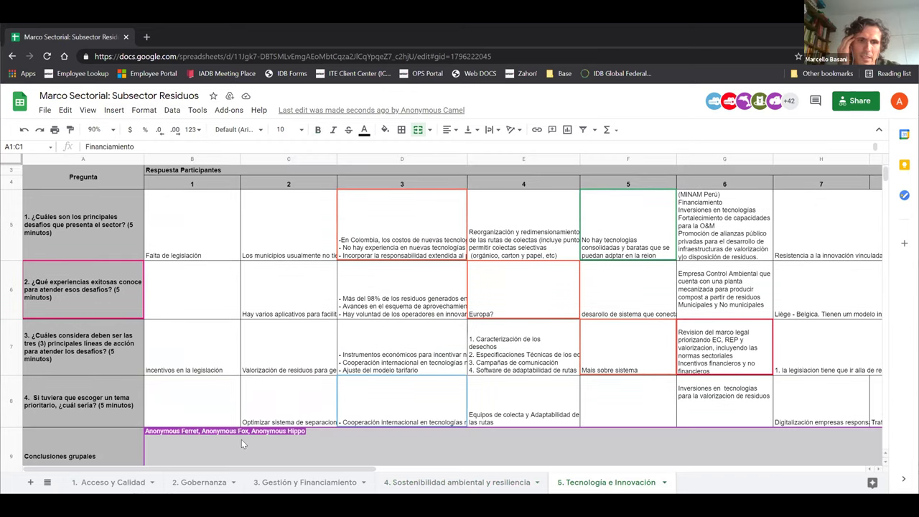